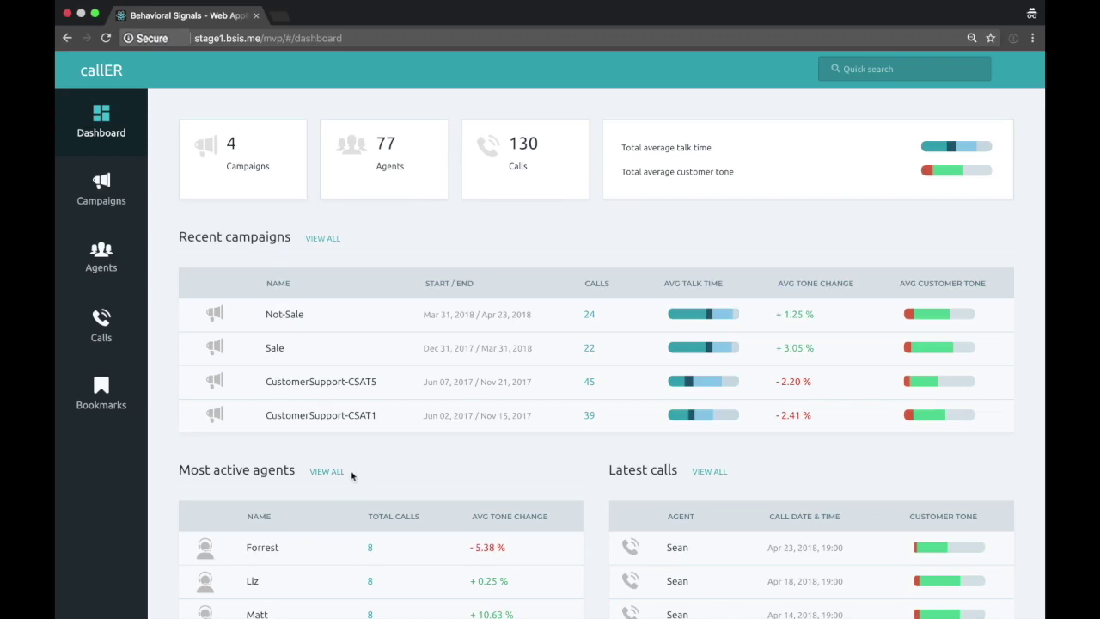
# - Look over the dashboard's campaign, most active agent and latest call summaries
pyautogui.scroll(-1, 664, 487)
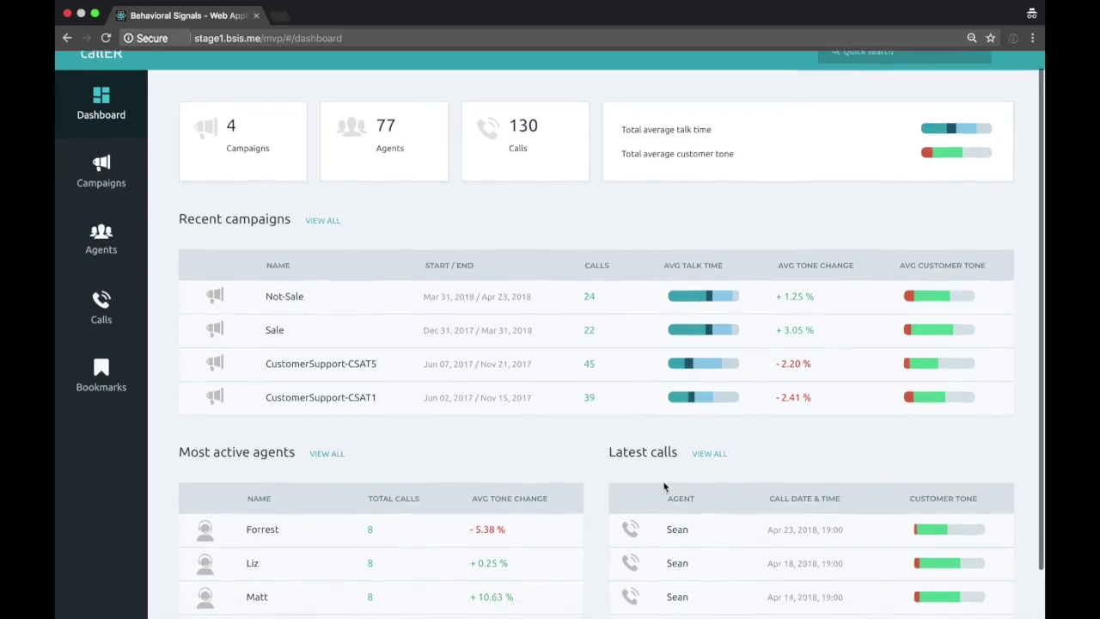
pyautogui.scroll(1, 664, 488)
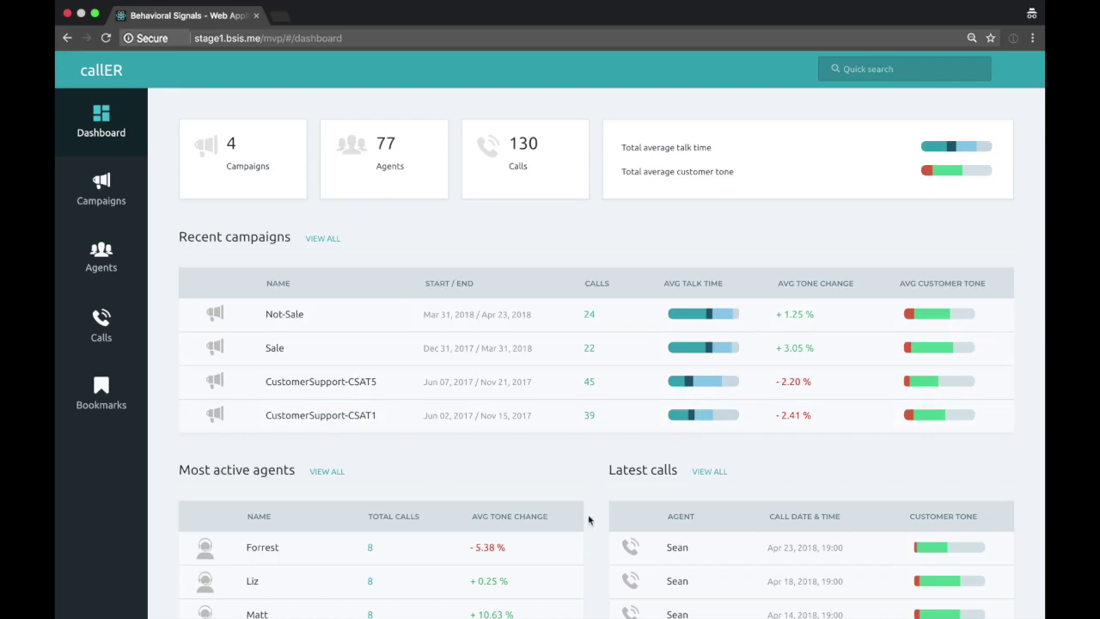
pyautogui.scroll(-1, 552, 481)
pyautogui.scroll(-1, 554, 479)
pyautogui.scroll(2, 555, 479)
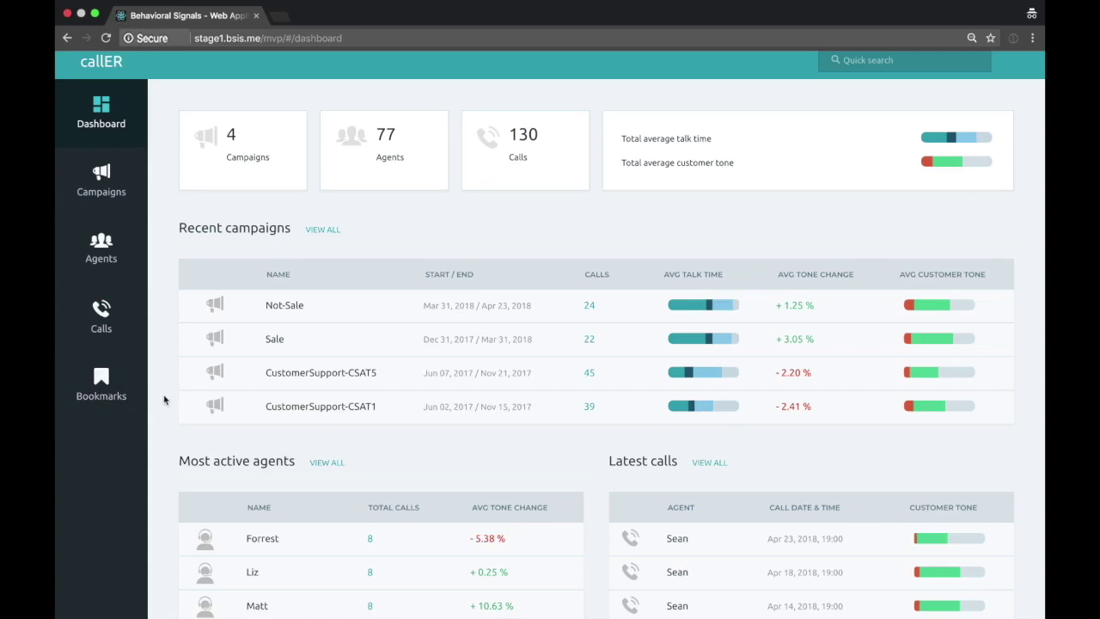
# - Open the campaign list and examine the average talk time and customer tone of the campaigns
pyautogui.click(119, 194)
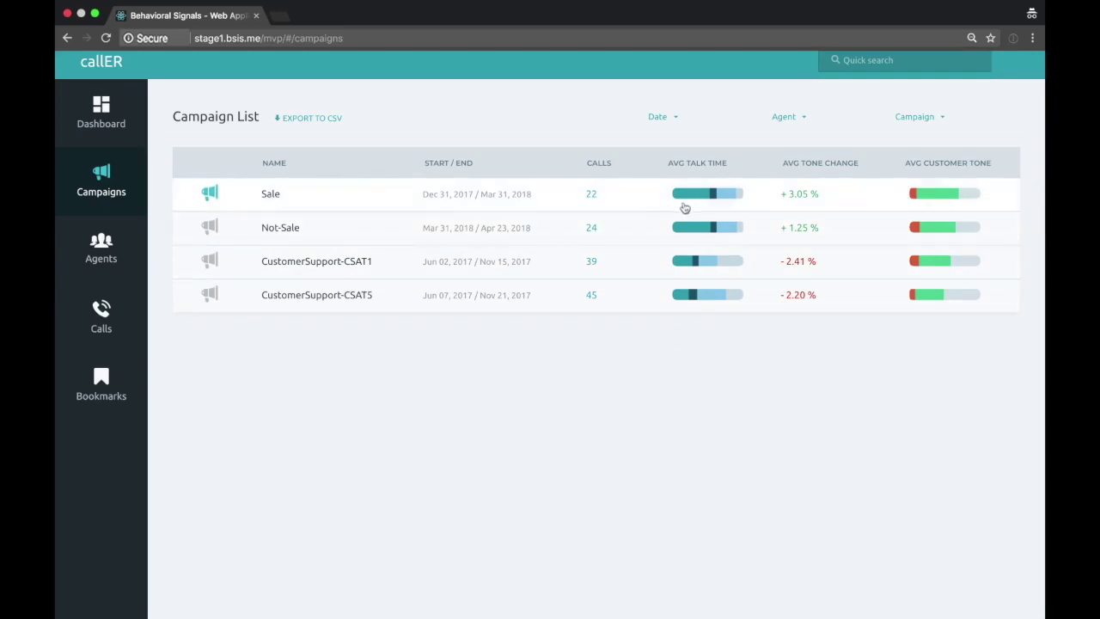
pyautogui.moveTo(688, 201)
pyautogui.moveTo(722, 211)
pyautogui.moveTo(916, 202)
pyautogui.moveTo(970, 199)
pyautogui.moveTo(916, 231)
pyautogui.moveTo(913, 270)
# - Open the Sale campaign and, from its fourth-listed agent's calls, the 16:28 call
pyautogui.click(271, 196)
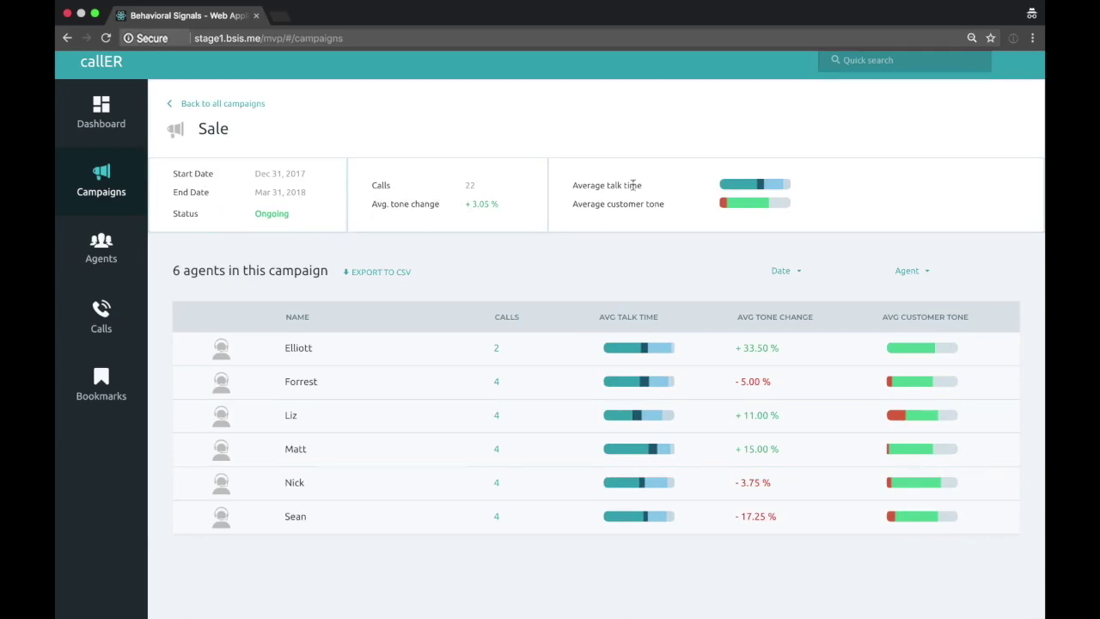
pyautogui.moveTo(731, 189)
pyautogui.scroll(-1, 531, 538)
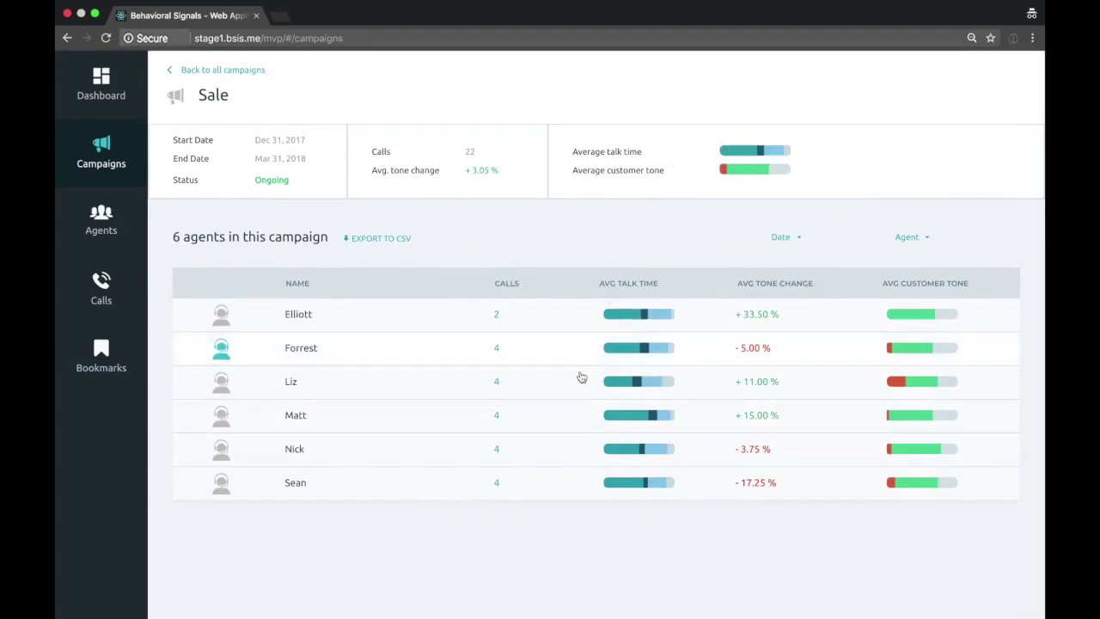
pyautogui.click(534, 417)
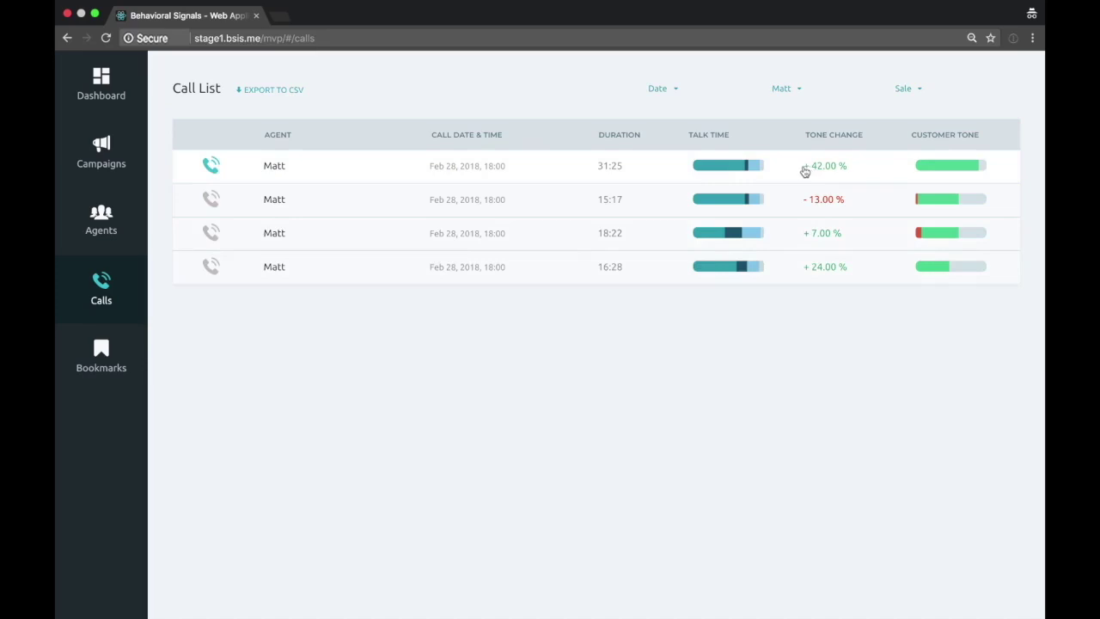
pyautogui.click(540, 270)
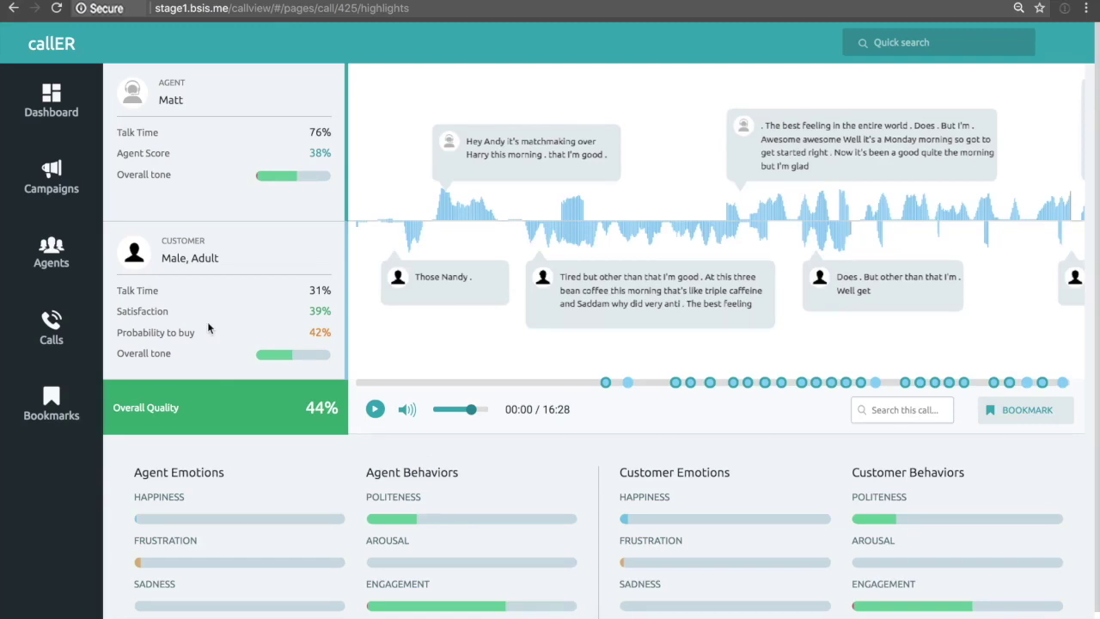
# - Review the call's agent and customer scores, emotions and behaviors, and the emotion labels along its timeline
pyautogui.scroll(-1, 207, 322)
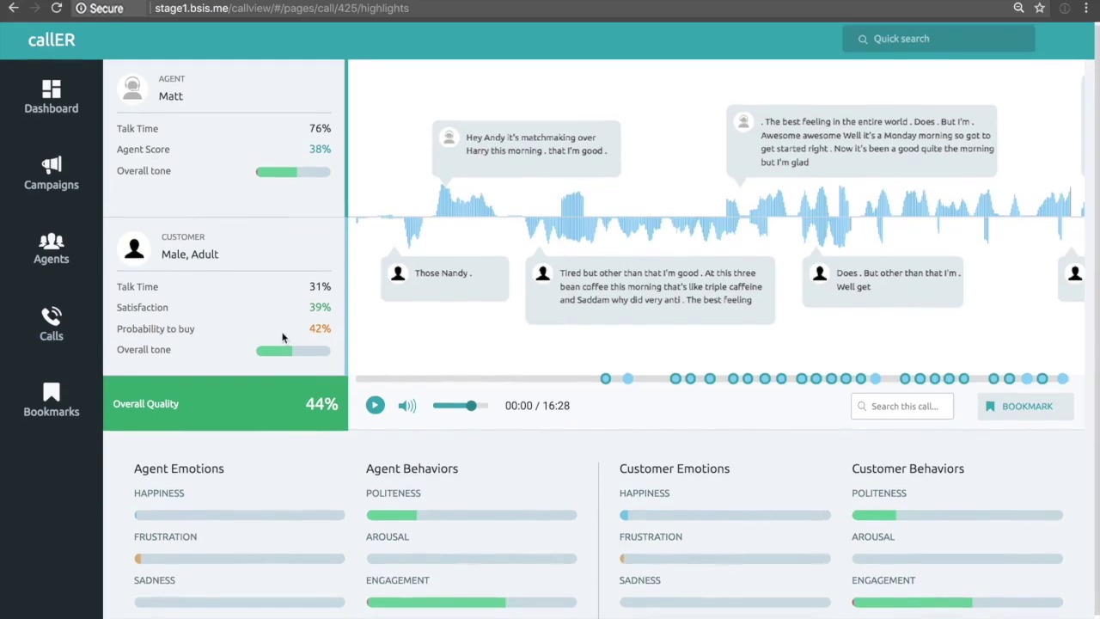
pyautogui.scroll(1, 252, 333)
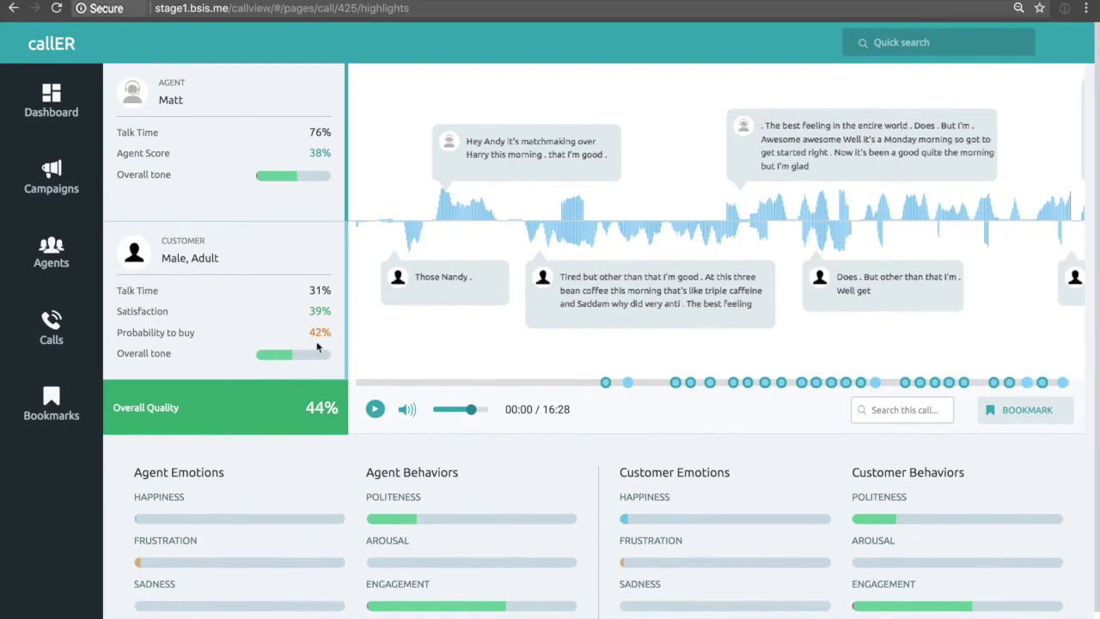
pyautogui.scroll(-1, 379, 469)
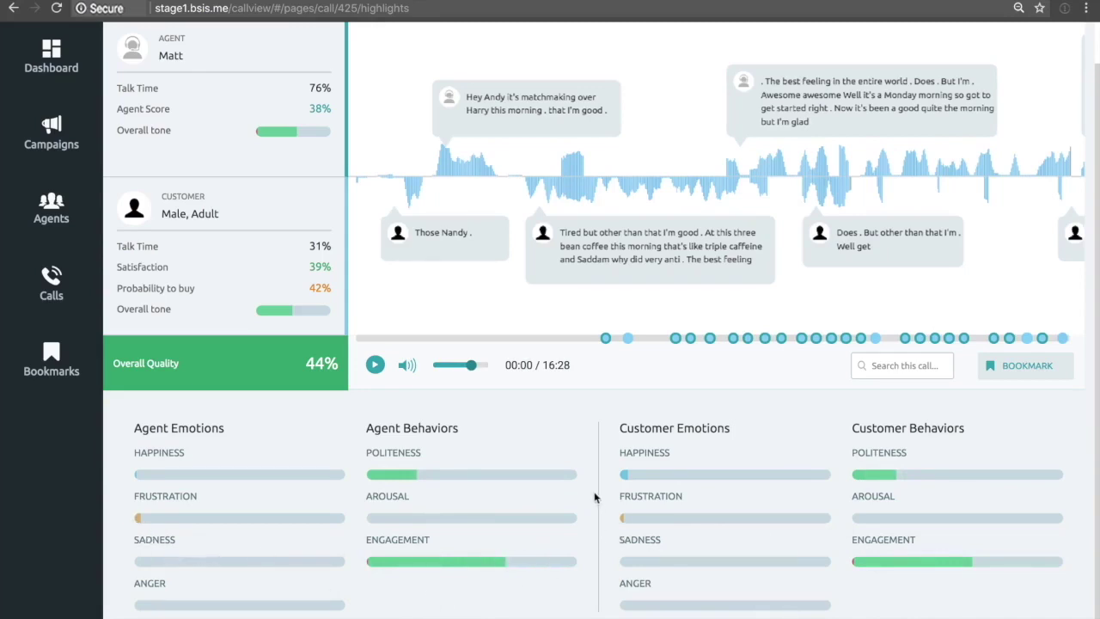
pyautogui.scroll(1, 597, 537)
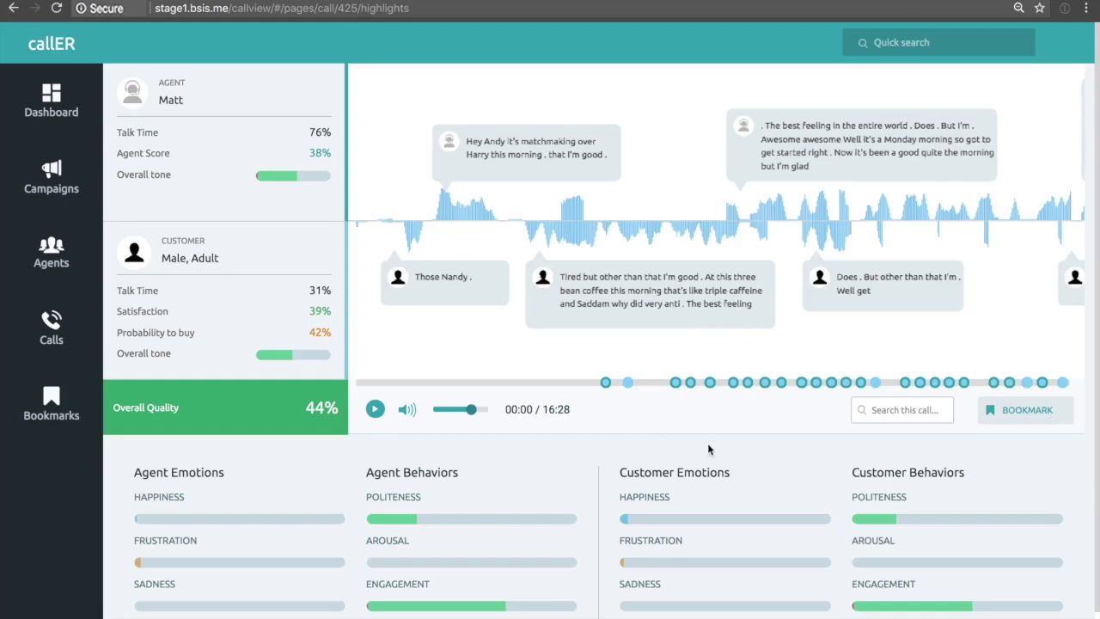
pyautogui.moveTo(607, 391)
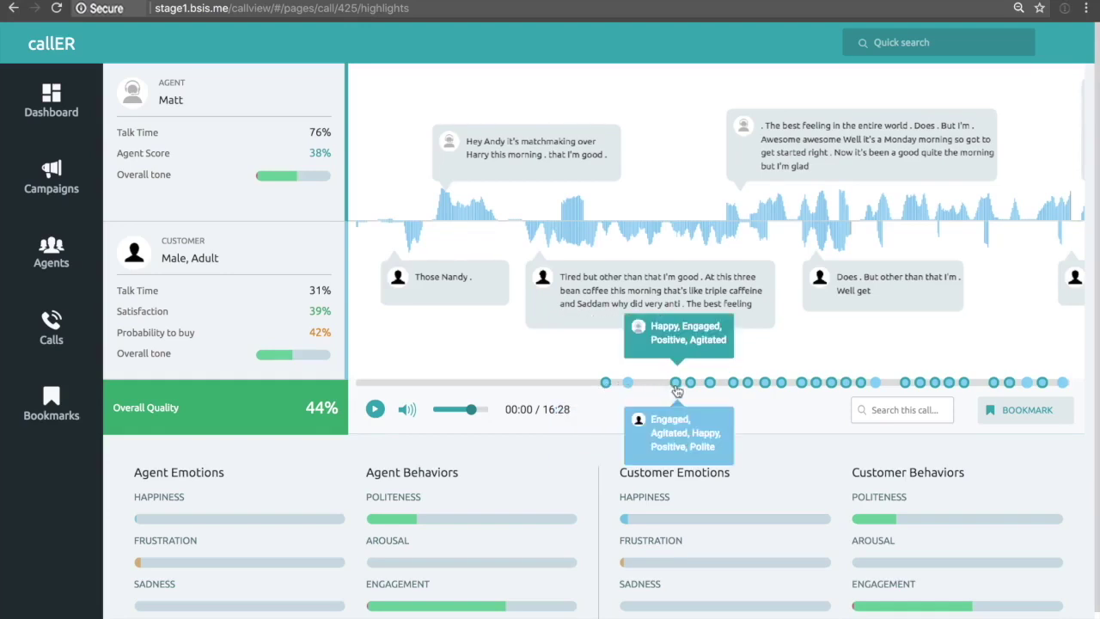
pyautogui.moveTo(692, 390)
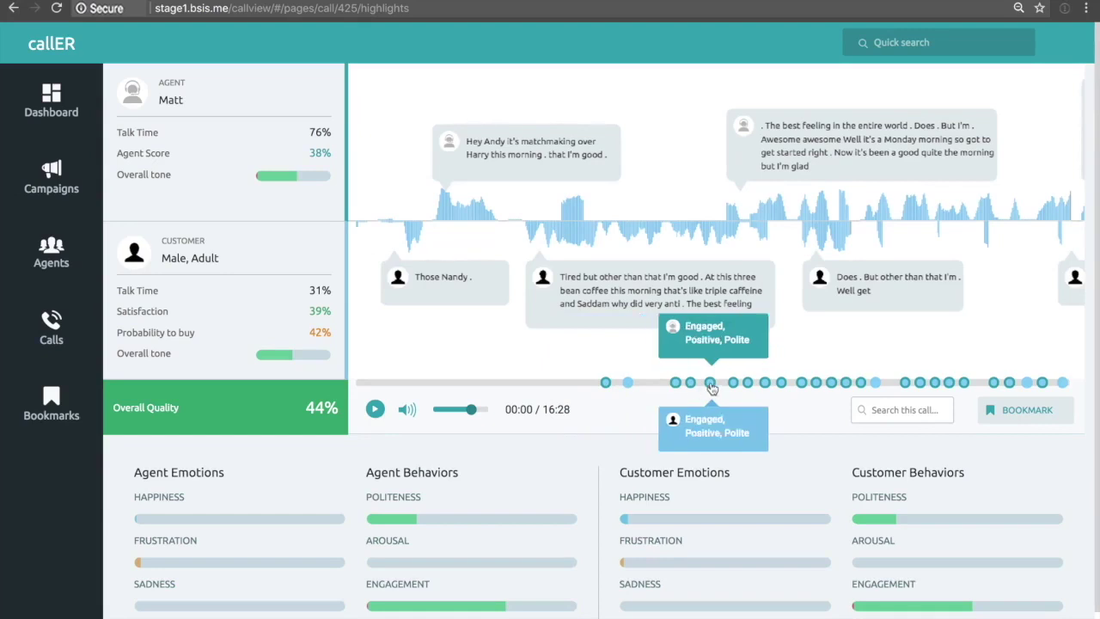
pyautogui.moveTo(736, 389)
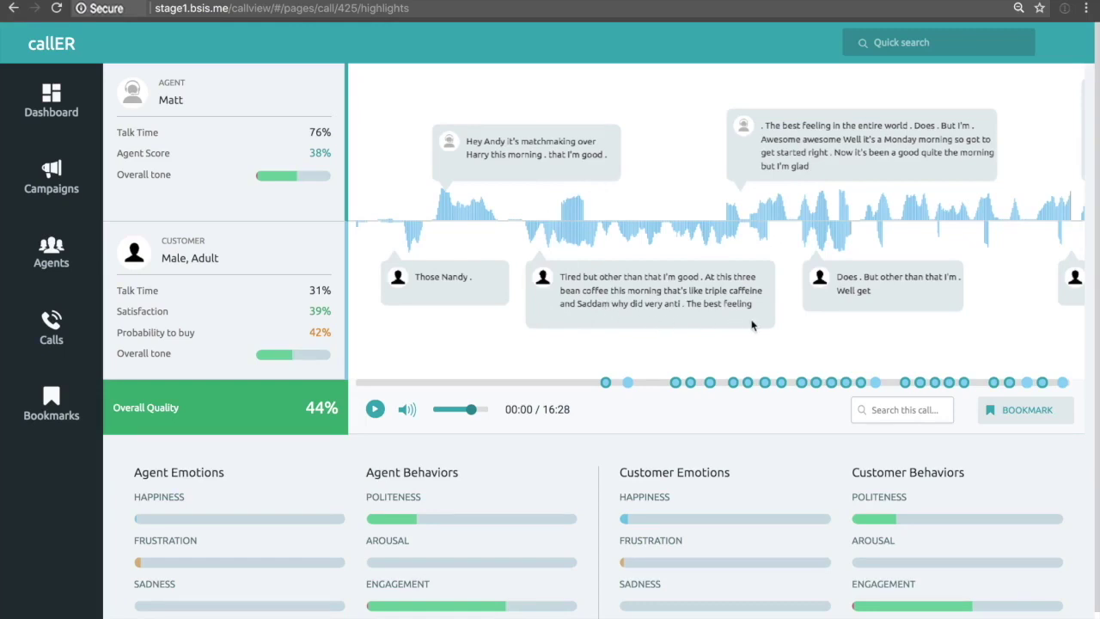
# - Search this call for the word "price"
pyautogui.click(867, 410)
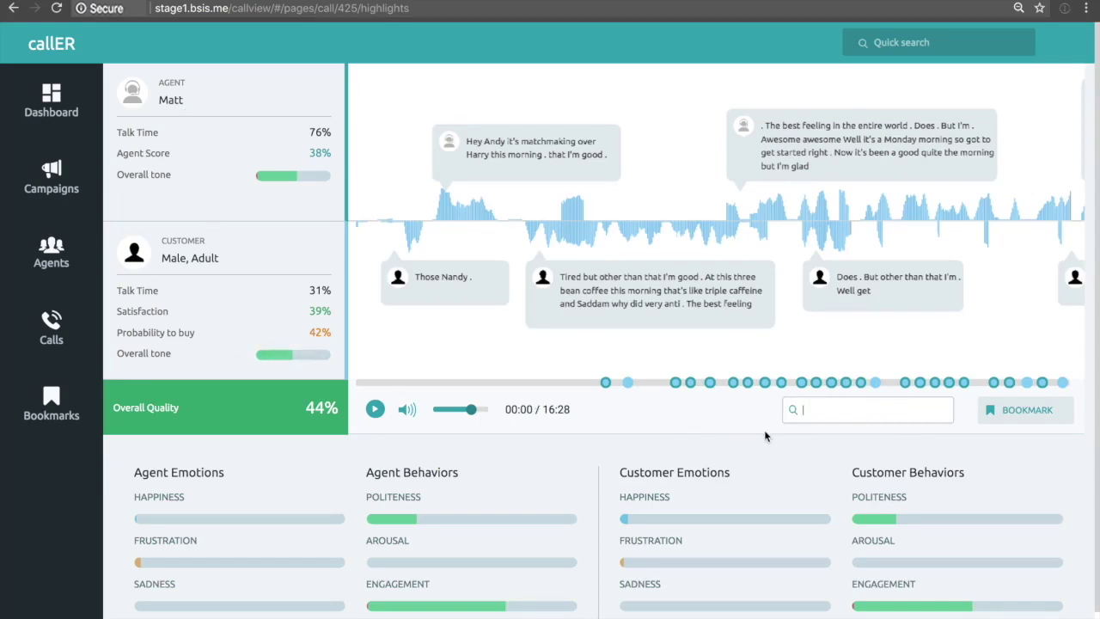
pyautogui.write('price')
pyautogui.press('Return')
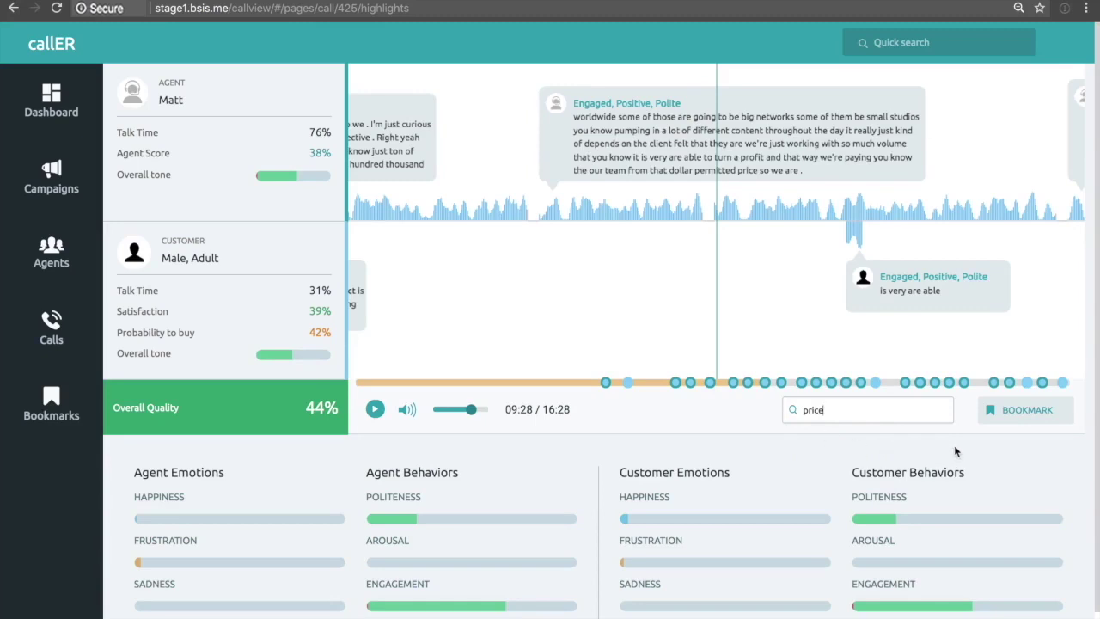
# - Open the bookmark options for the call and start creating a new folder
pyautogui.click(1014, 418)
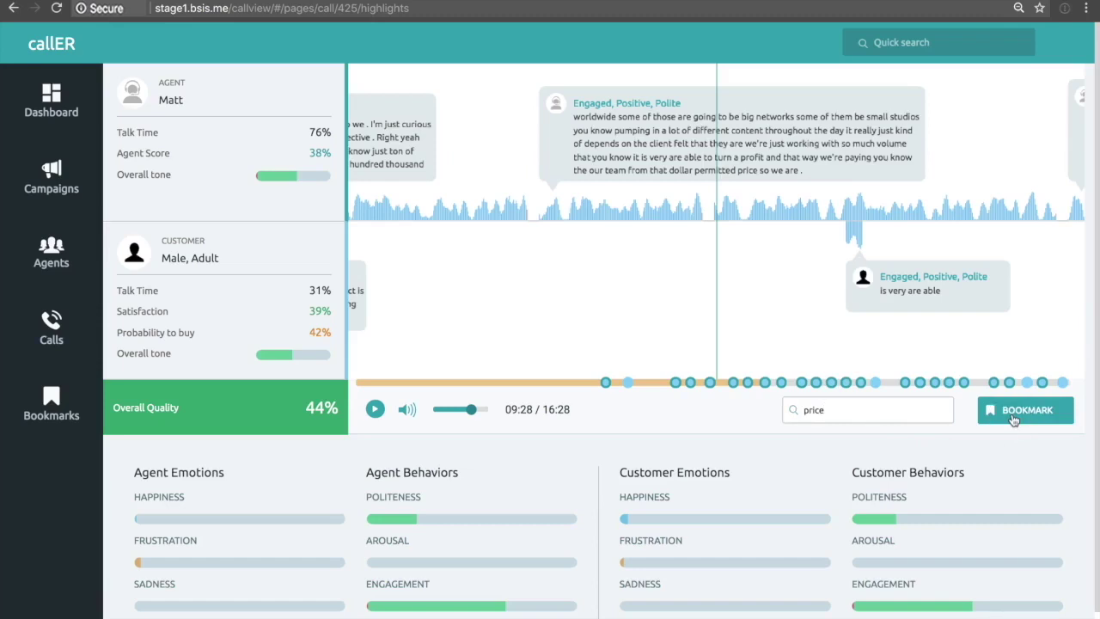
pyautogui.click(1014, 417)
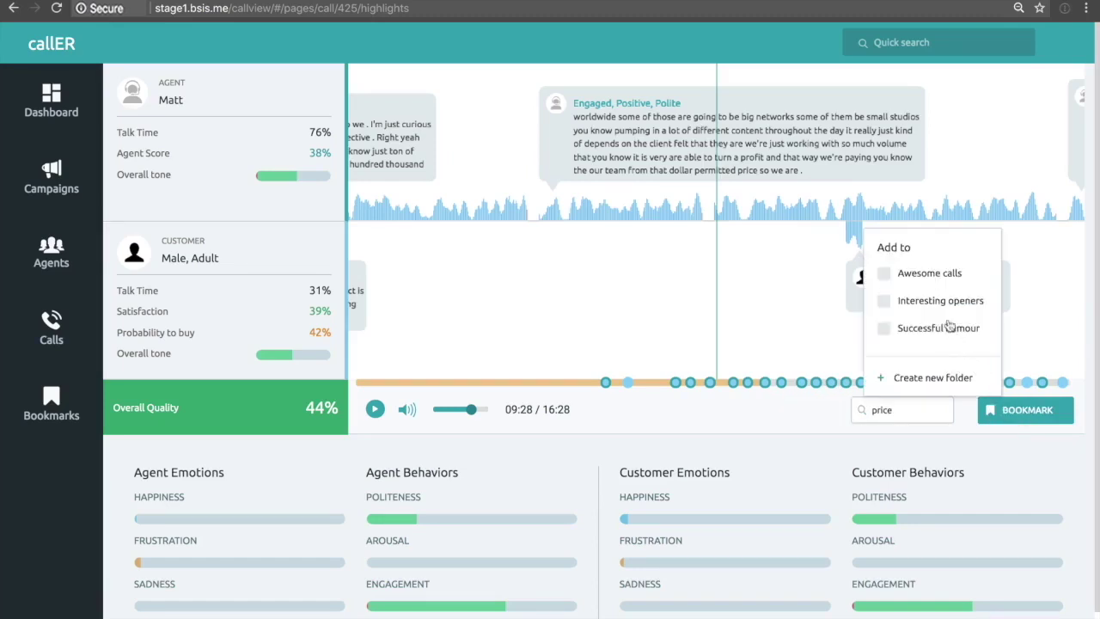
pyautogui.click(919, 280)
pyautogui.click(895, 378)
pyautogui.click(909, 354)
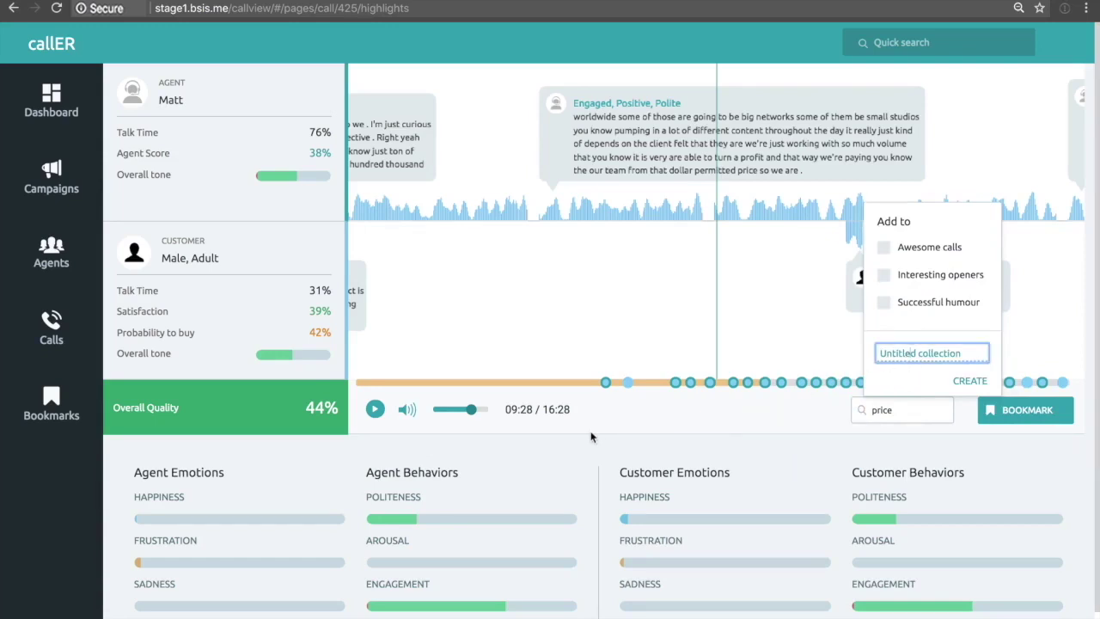
# - Open the bookmark collections and view the calls in the Awesome calls collection
pyautogui.click(49, 406)
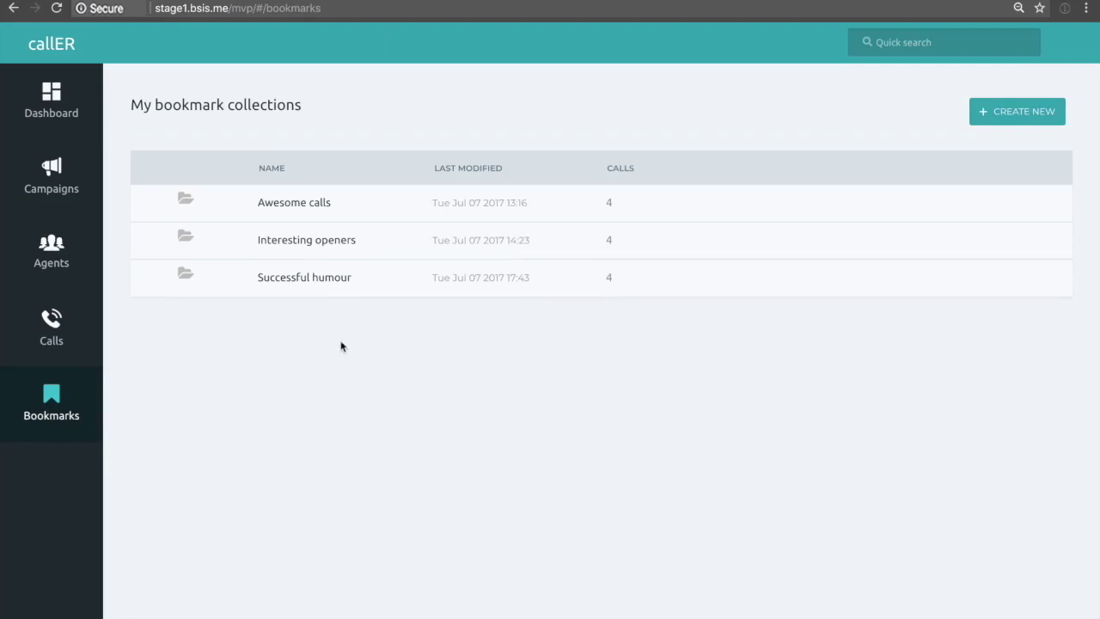
pyautogui.click(315, 212)
pyautogui.click(181, 201)
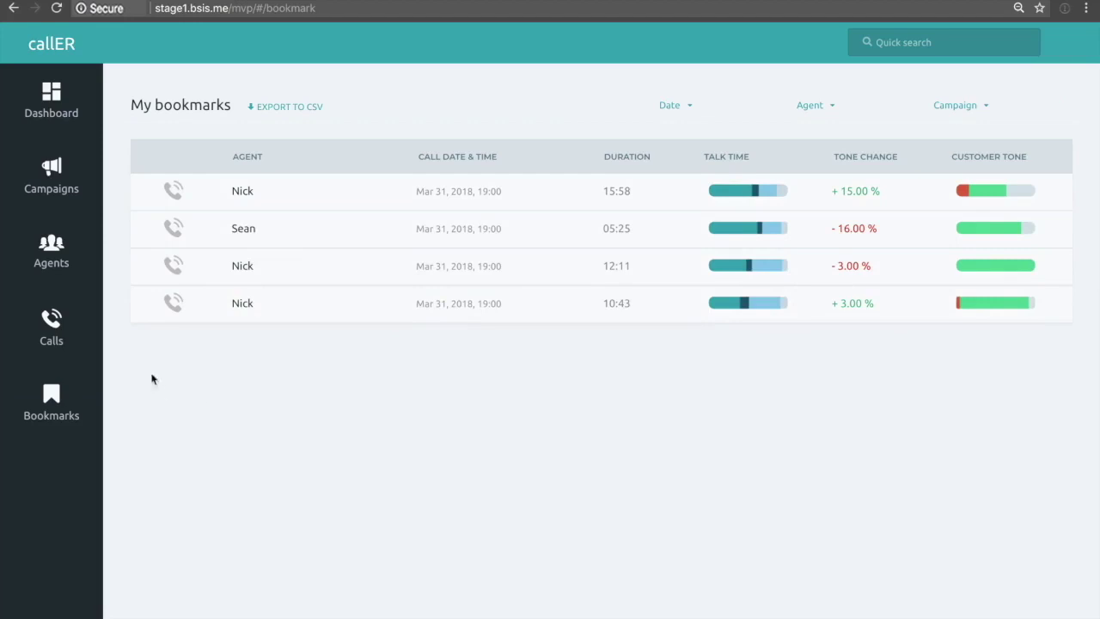
# - Sort the agent list by calls in descending order and review the third-listed agent's profile and calls
pyautogui.click(71, 269)
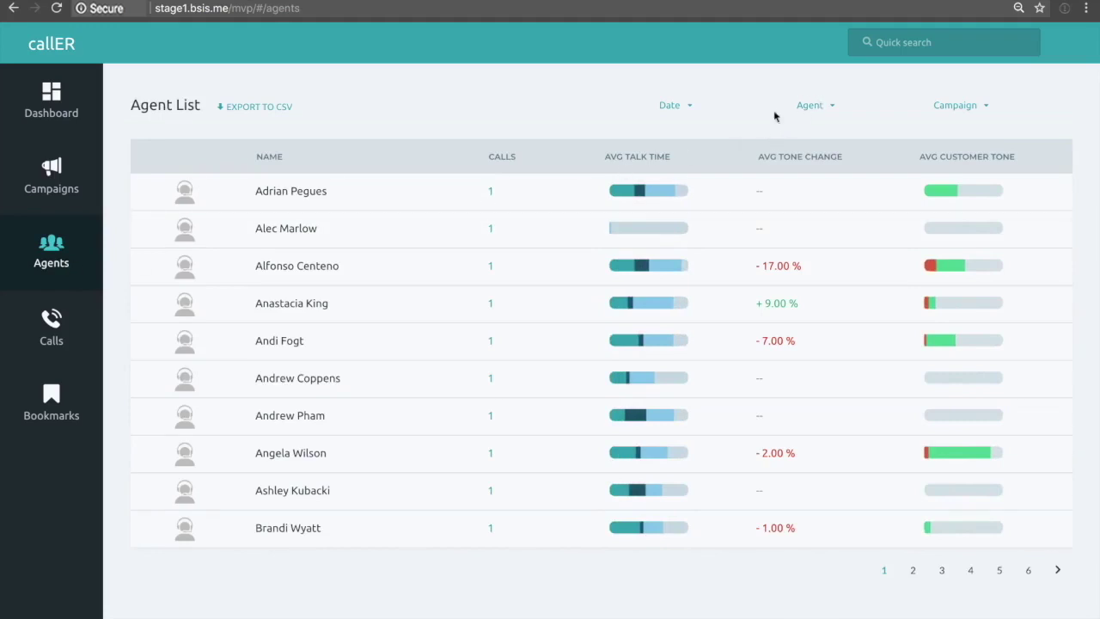
pyautogui.click(492, 160)
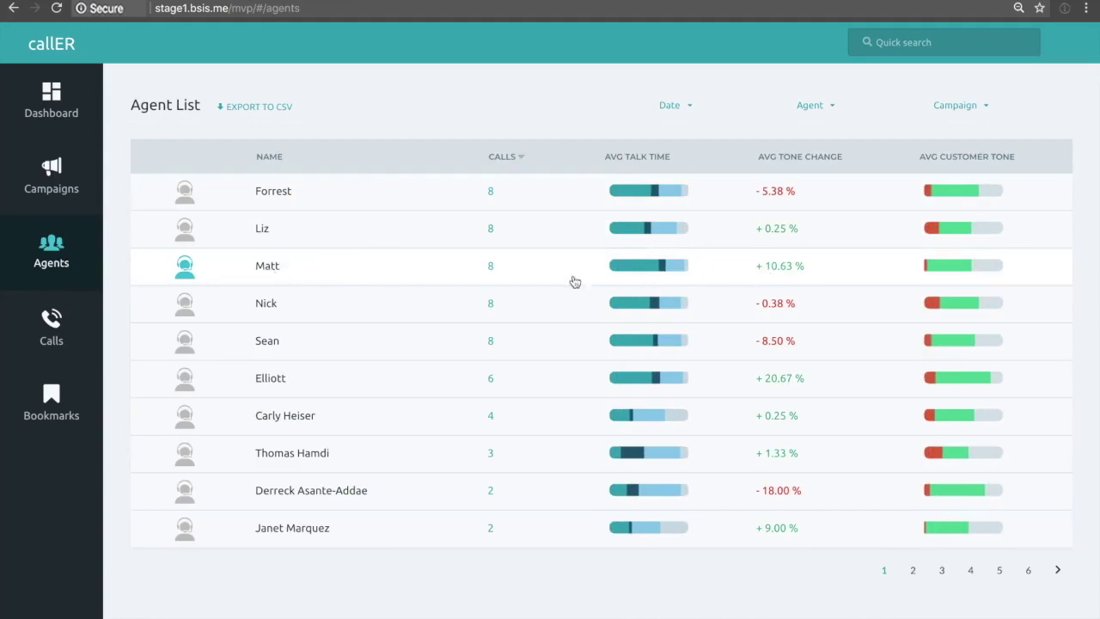
pyautogui.click(266, 269)
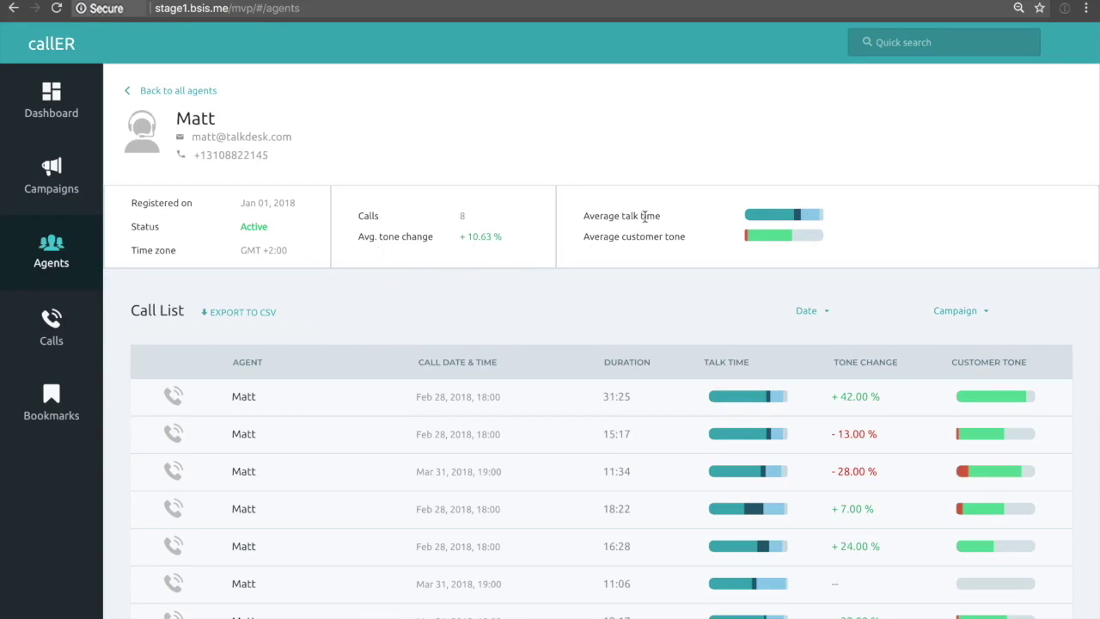
pyautogui.moveTo(760, 223)
pyautogui.scroll(-2, 442, 386)
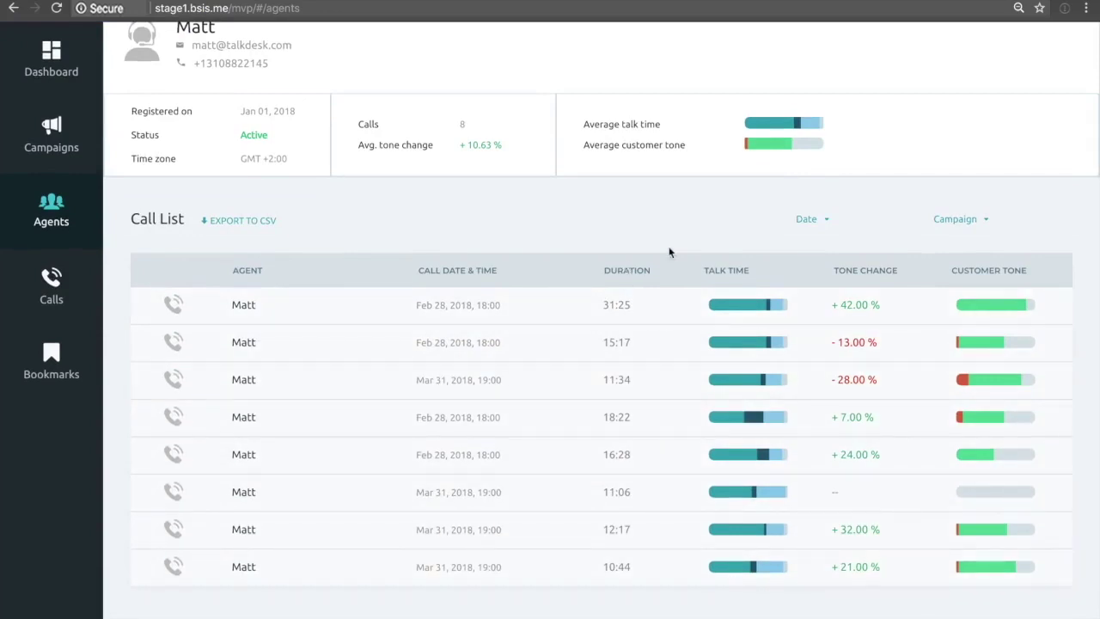
pyautogui.scroll(1, 670, 251)
pyautogui.moveTo(768, 180)
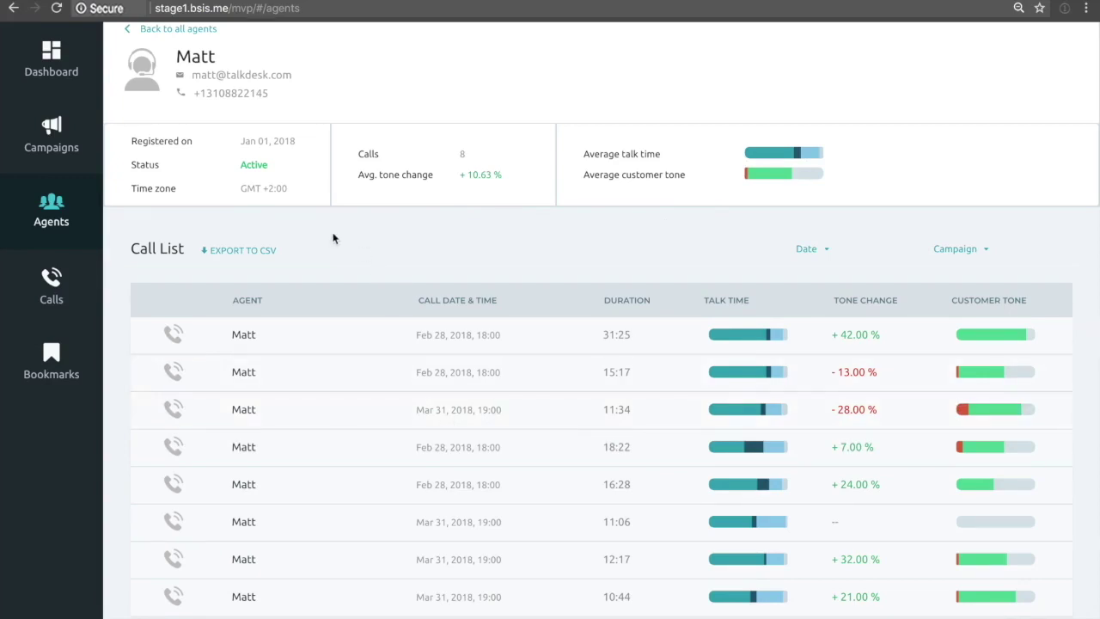
# - Try to export the agent's call list to CSV, and open the list of all calls
pyautogui.click(257, 257)
pyautogui.click(62, 292)
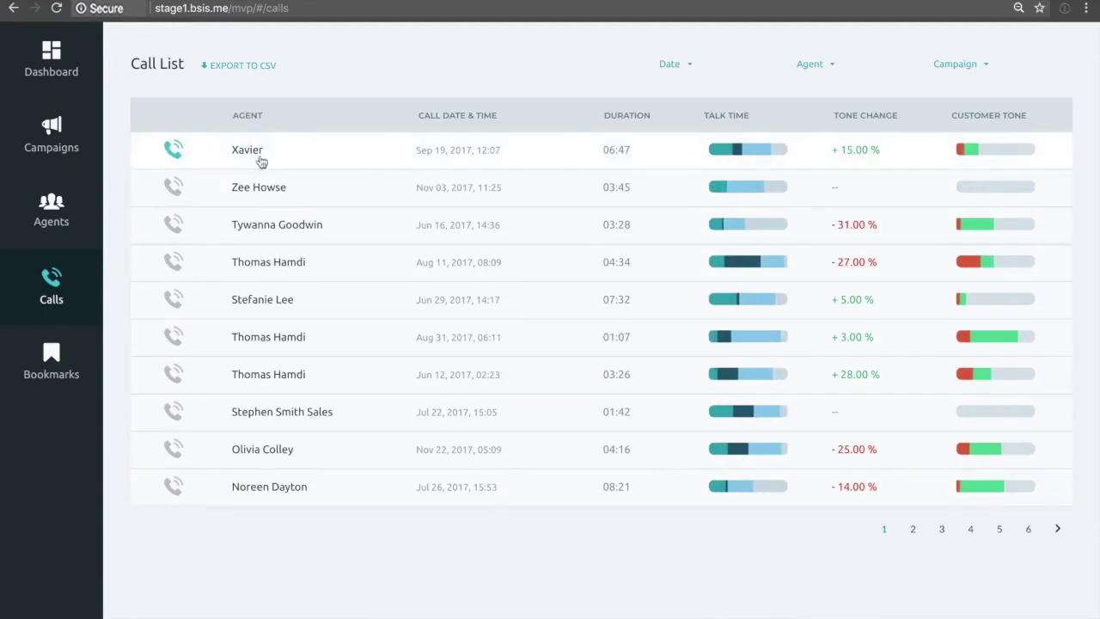
pyautogui.scroll(1, 469, 434)
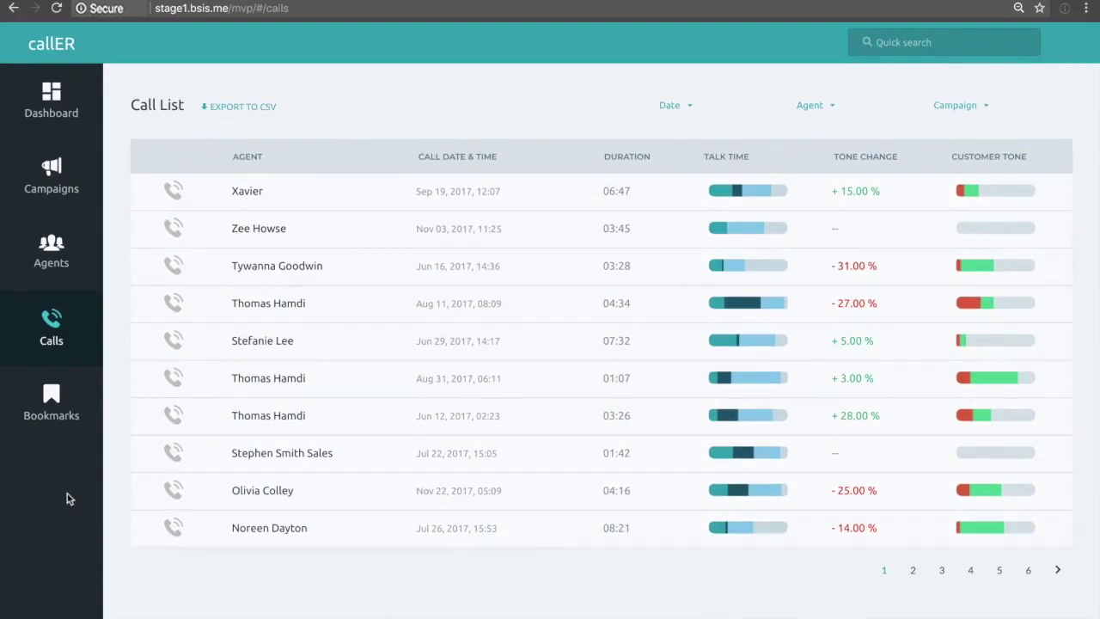
# - View the calls in the Successful humour bookmark collection and return to the dashboard
pyautogui.click(58, 401)
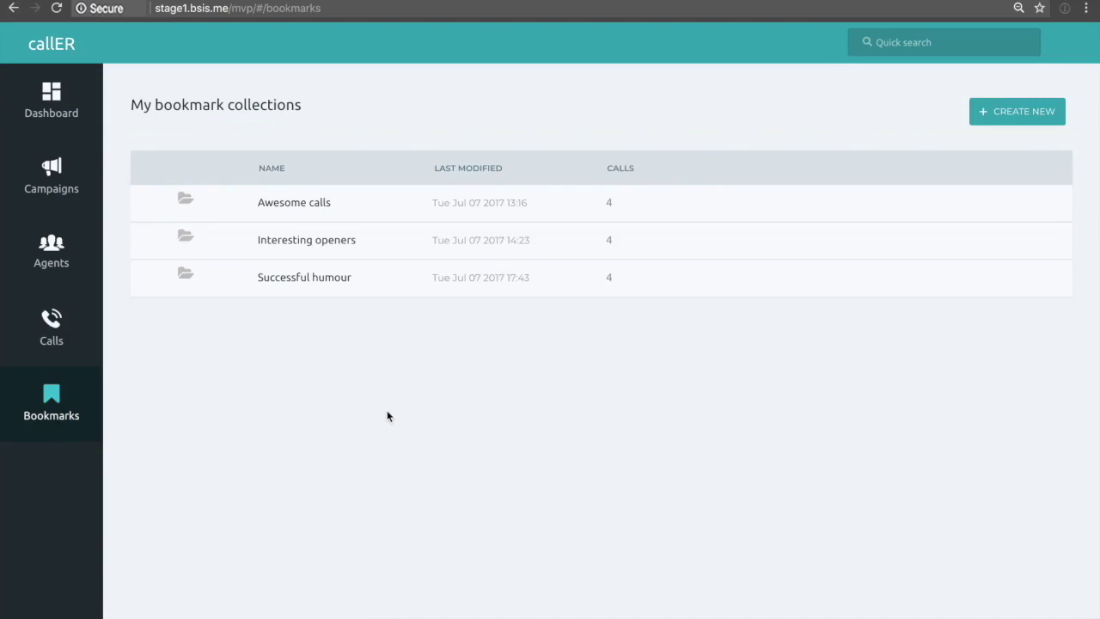
pyautogui.click(199, 280)
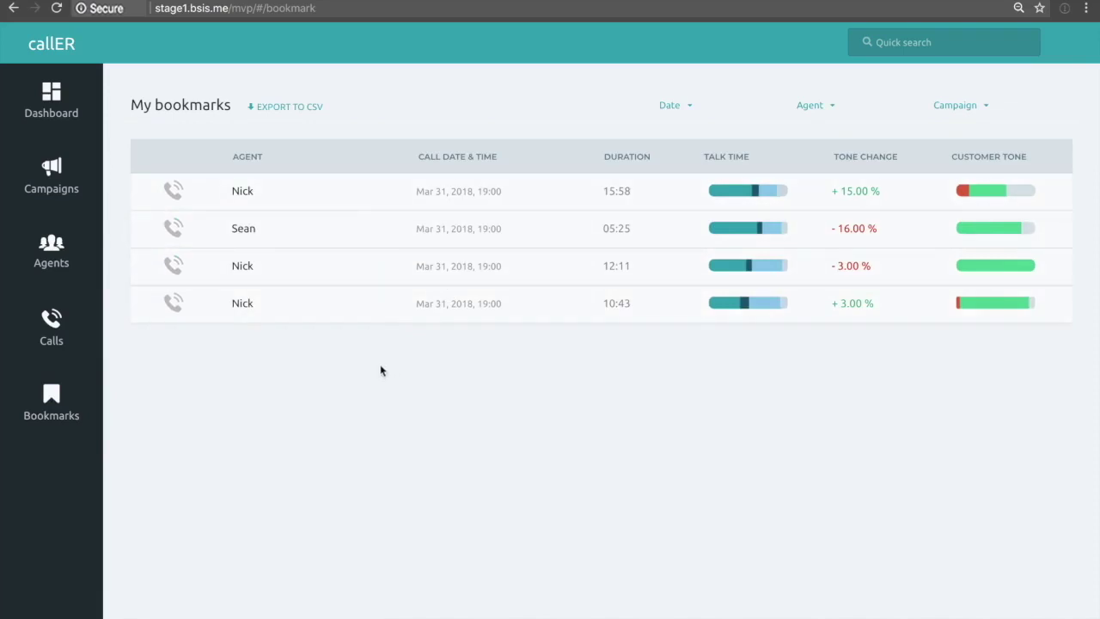
pyautogui.click(60, 119)
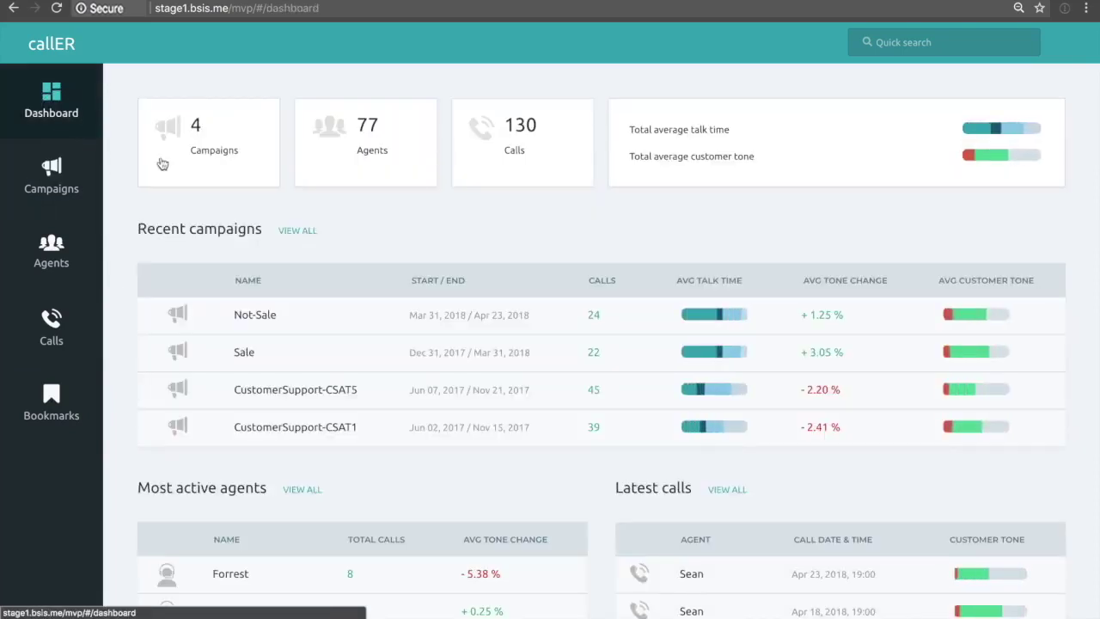